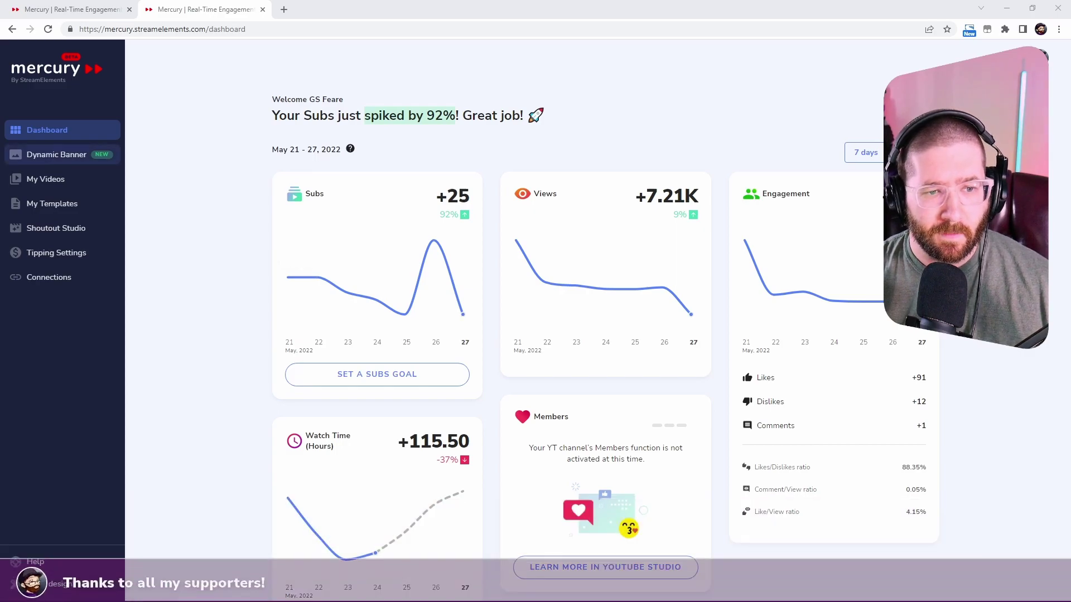
- Open the Dynamic Banner page from the Mercury dashboard sidebar
left_click(47, 162)
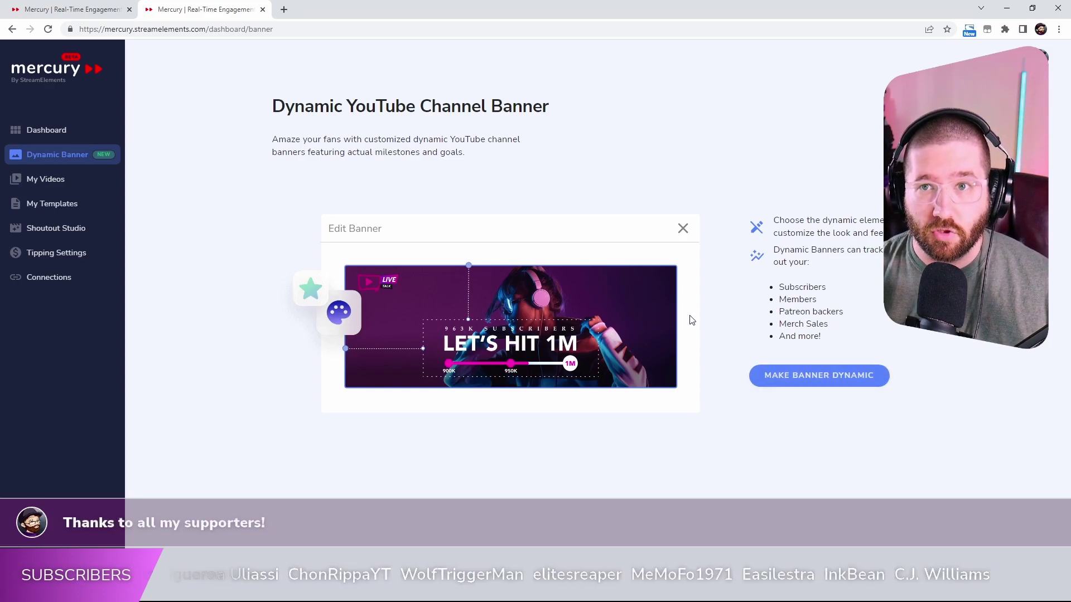
- Make a new dynamic banner and add a subscriber Milestones layer
left_click(29, 4)
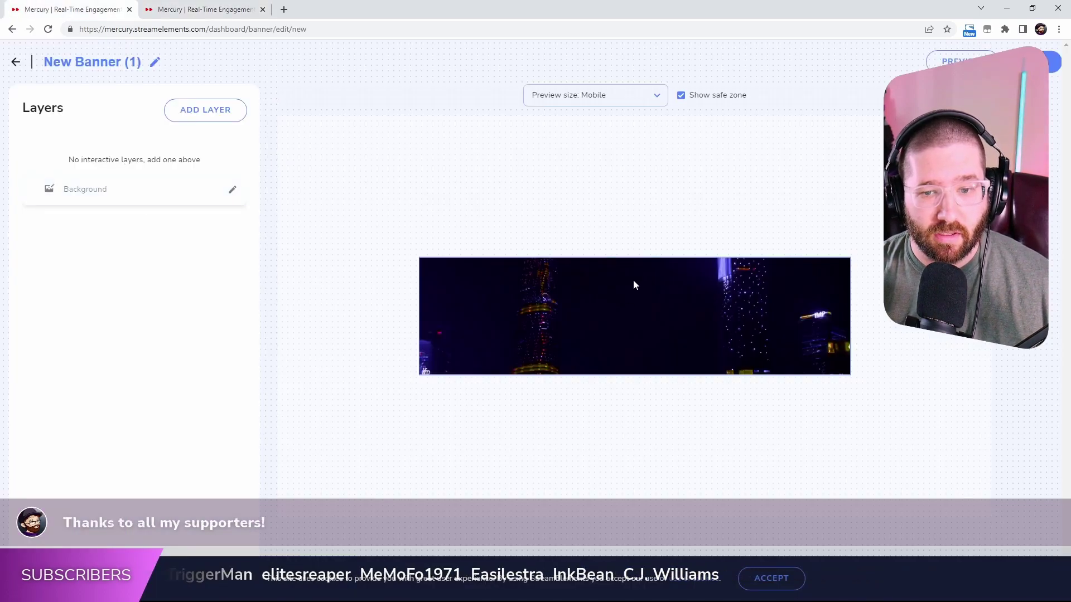
left_click(193, 114)
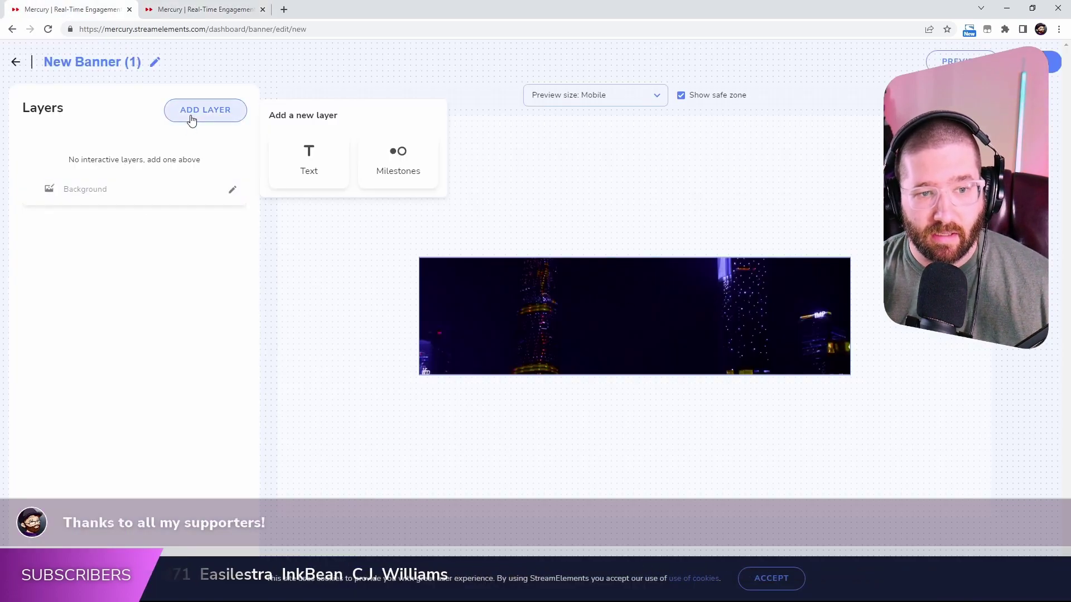
left_click(419, 183)
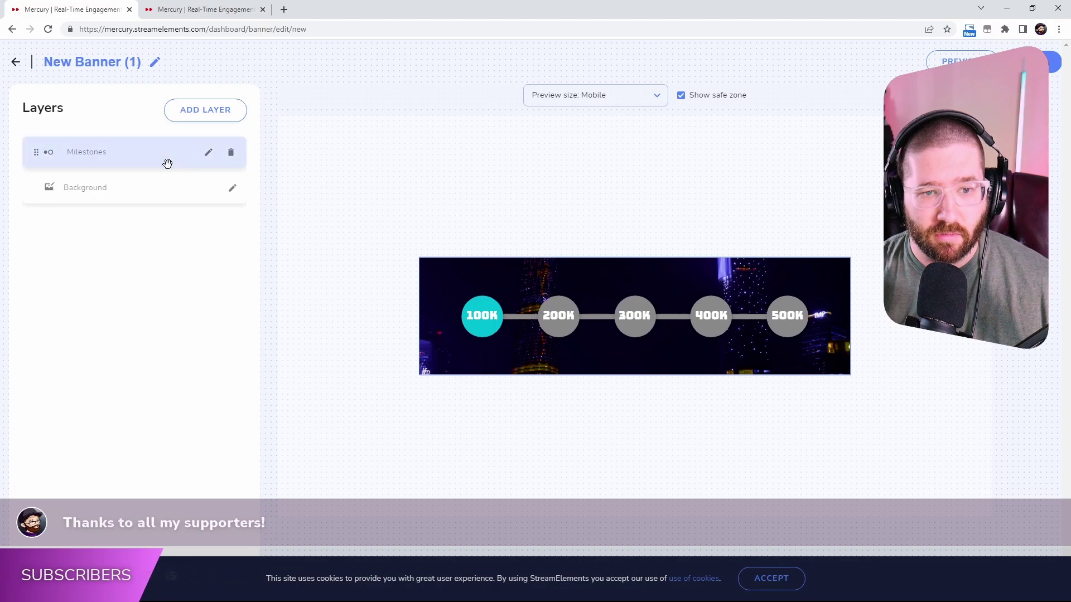
left_click(208, 154)
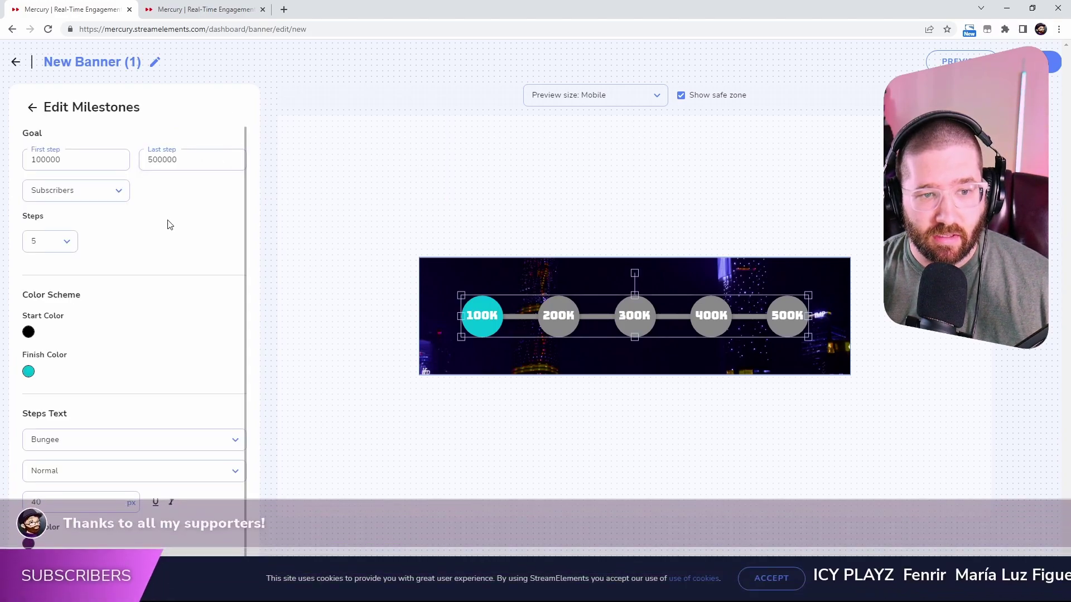
- Set the milestones first step to 2000 and last step to 10000
left_click_drag(77, 167, 11, 167)
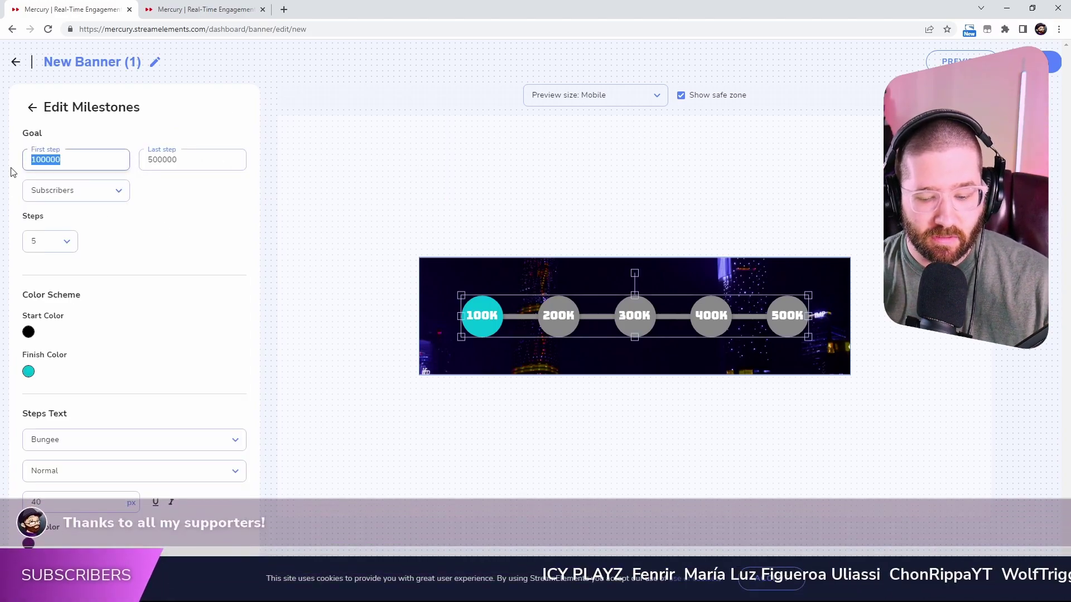
type("2000")
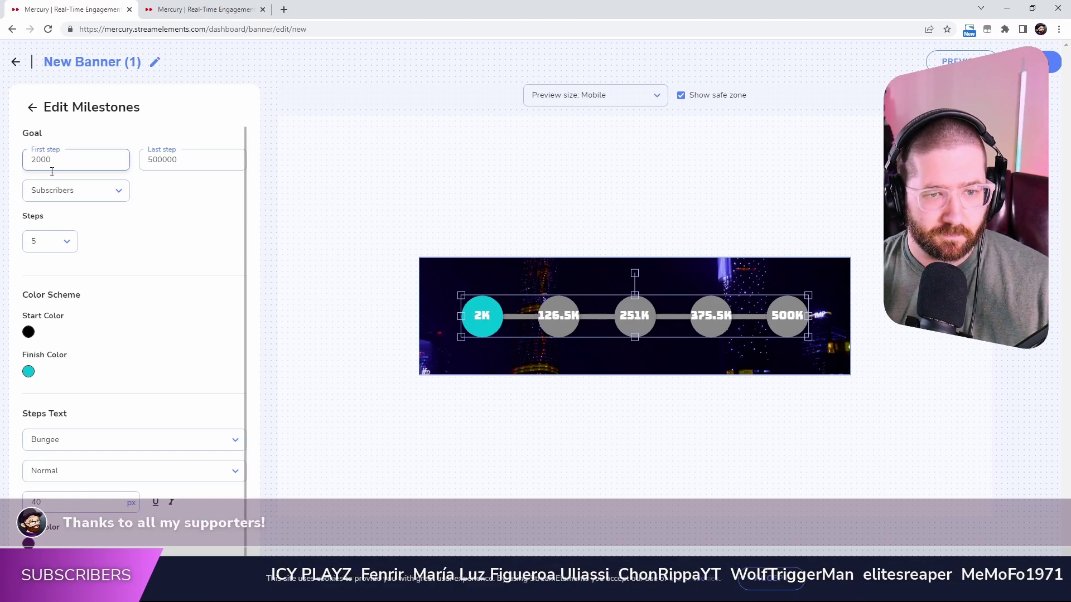
left_click_drag(190, 169, 112, 160)
type("100")
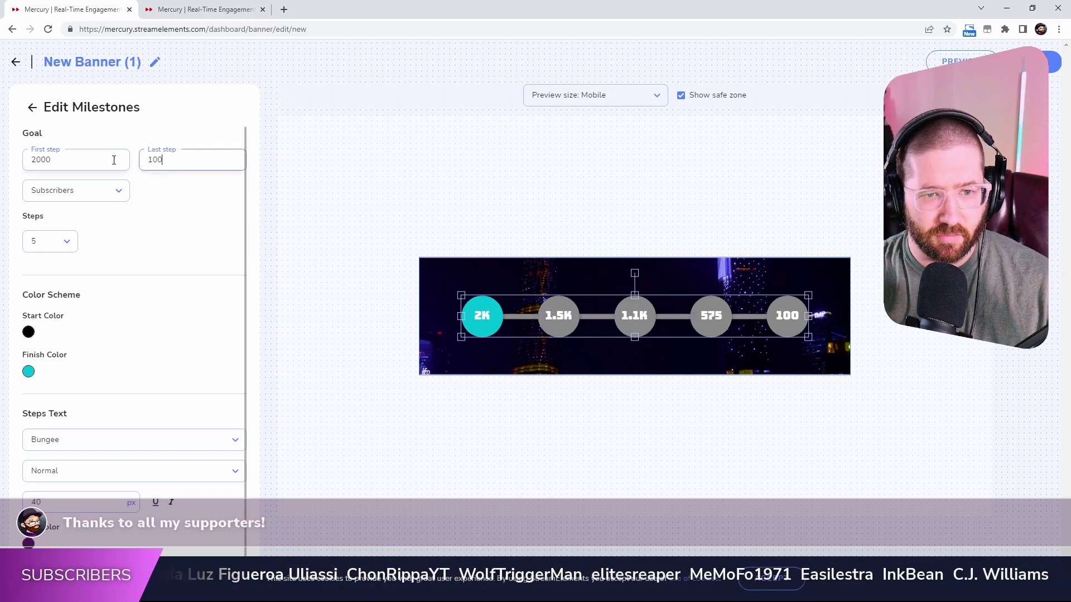
type("00")
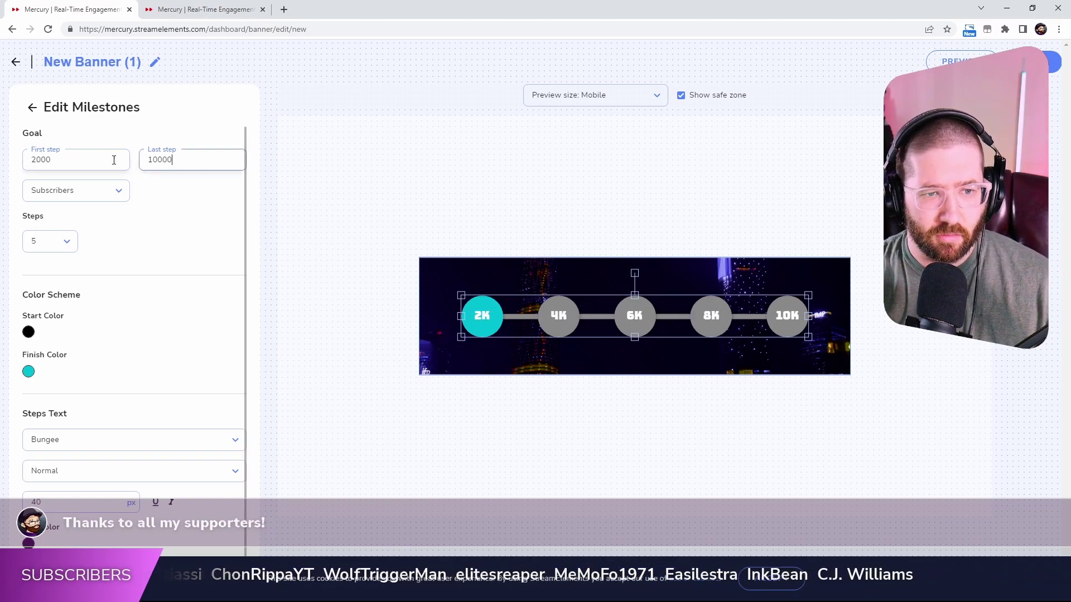
left_click(169, 231)
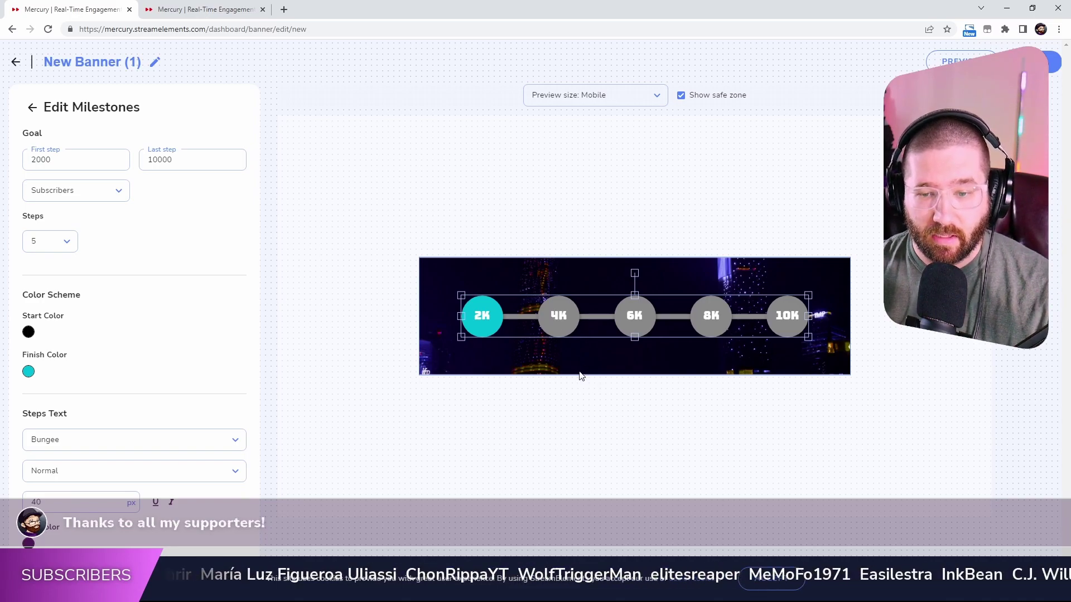
scroll(230, 296, "down", 1)
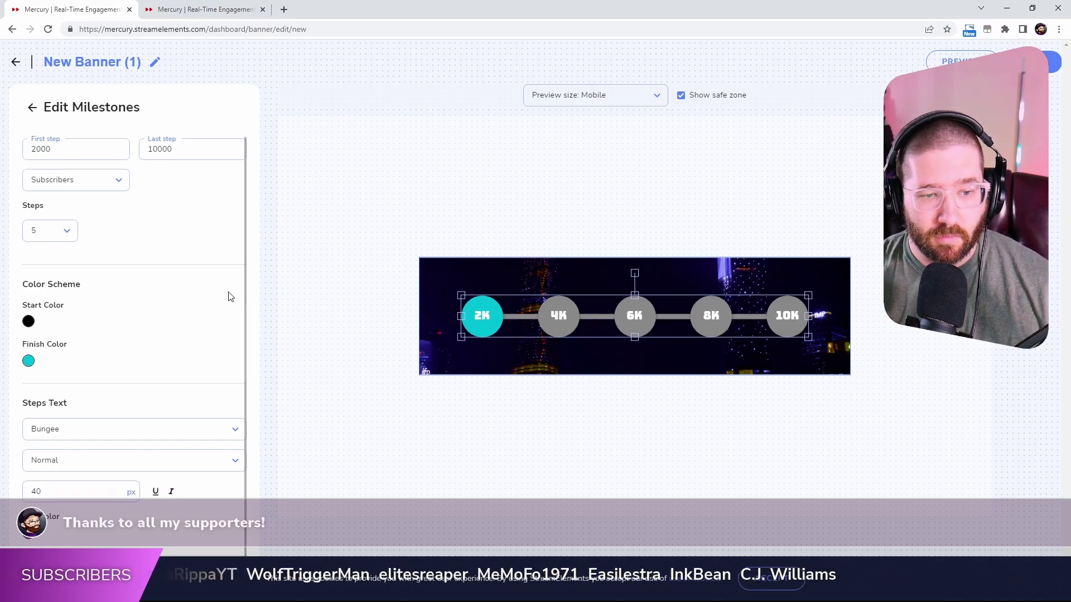
- Add a text layer and move it up above the milestone circles
left_click(32, 107)
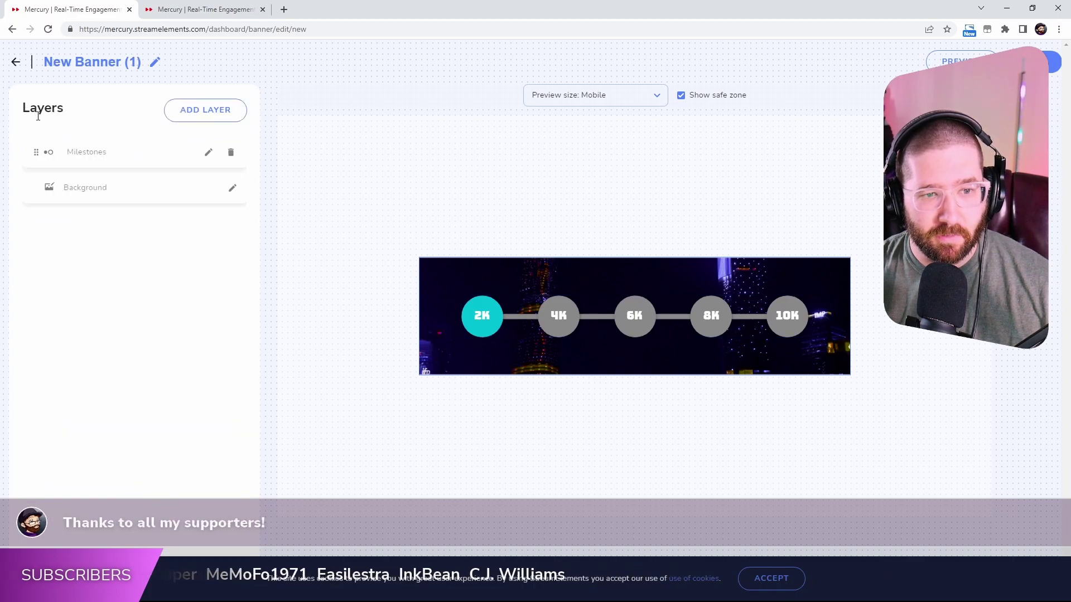
left_click(203, 111)
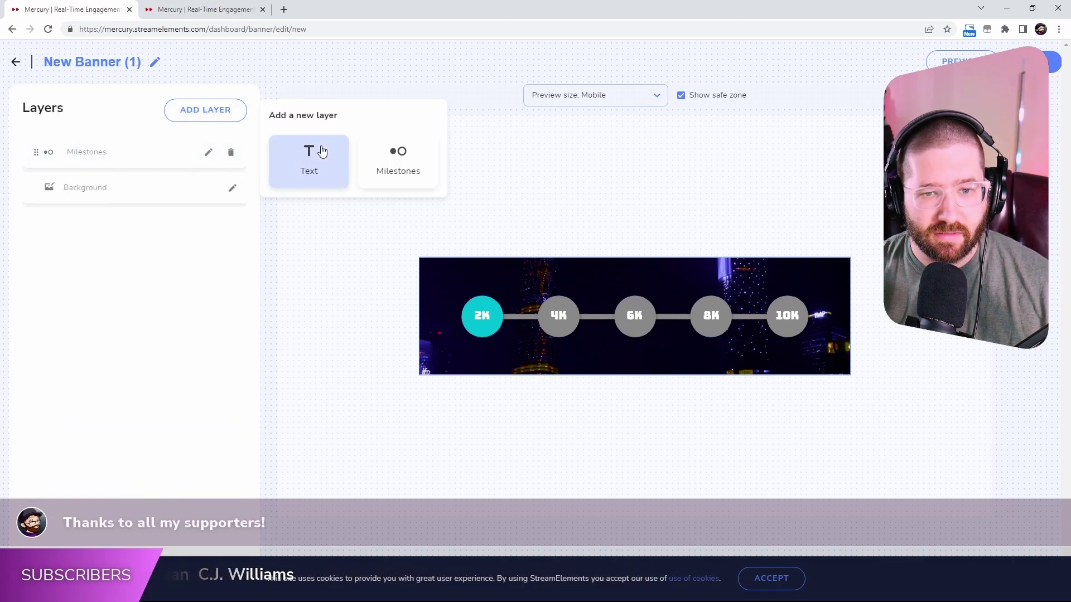
left_click(317, 162)
left_click(583, 315)
left_click_drag(583, 315, 605, 283)
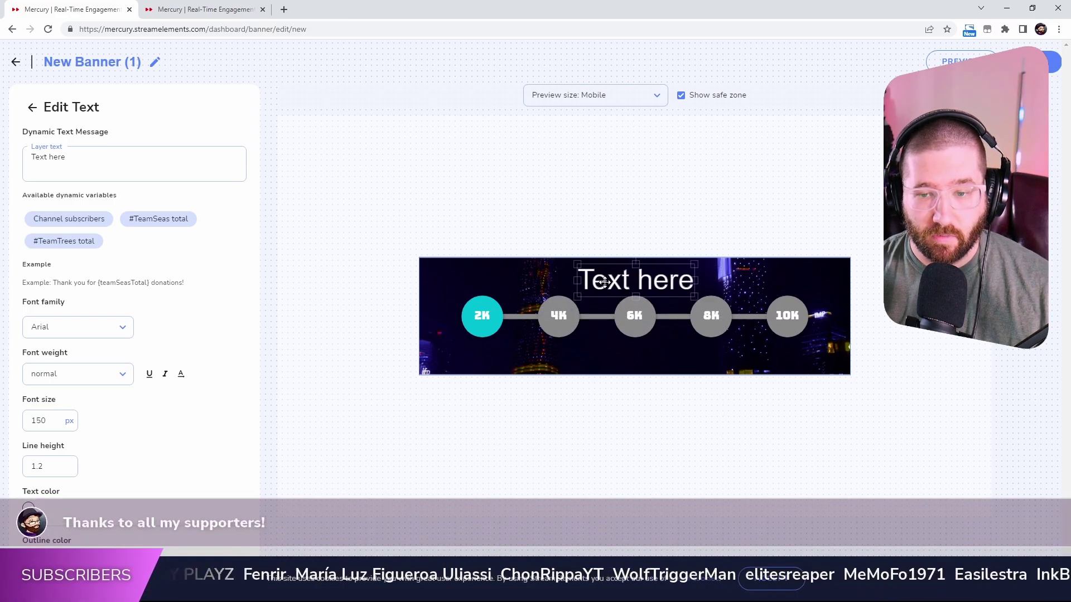
- Change the text to 'Lets Get to 4000 Subs!' and centre it over the circles
left_click_drag(122, 160, 2, 168)
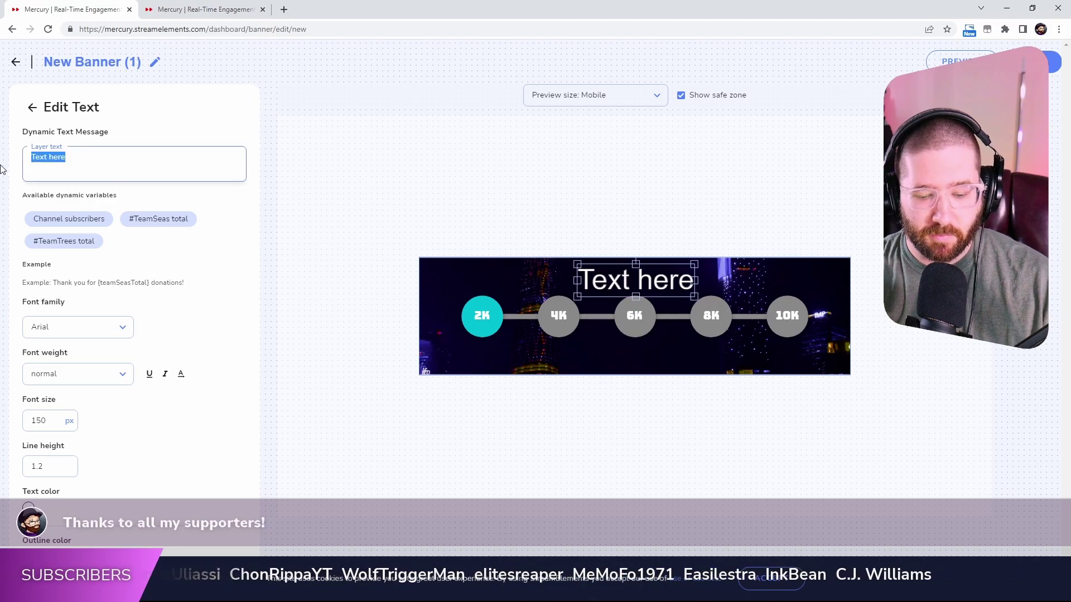
type("Lets Get to 300")
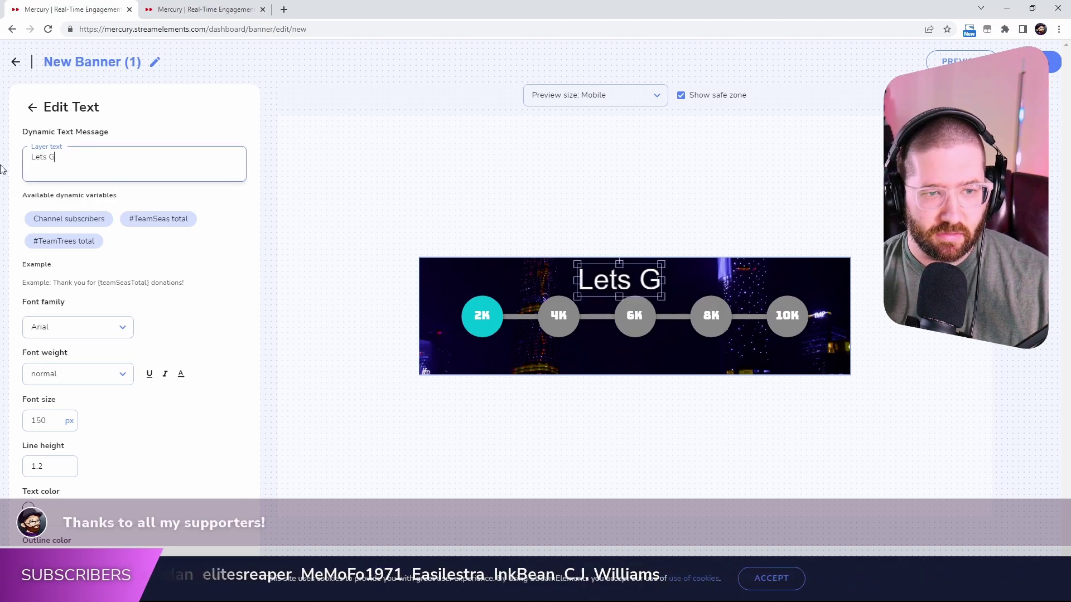
key("BackSpace")
key("BackSpace")
key("BackSpace")
type("400")
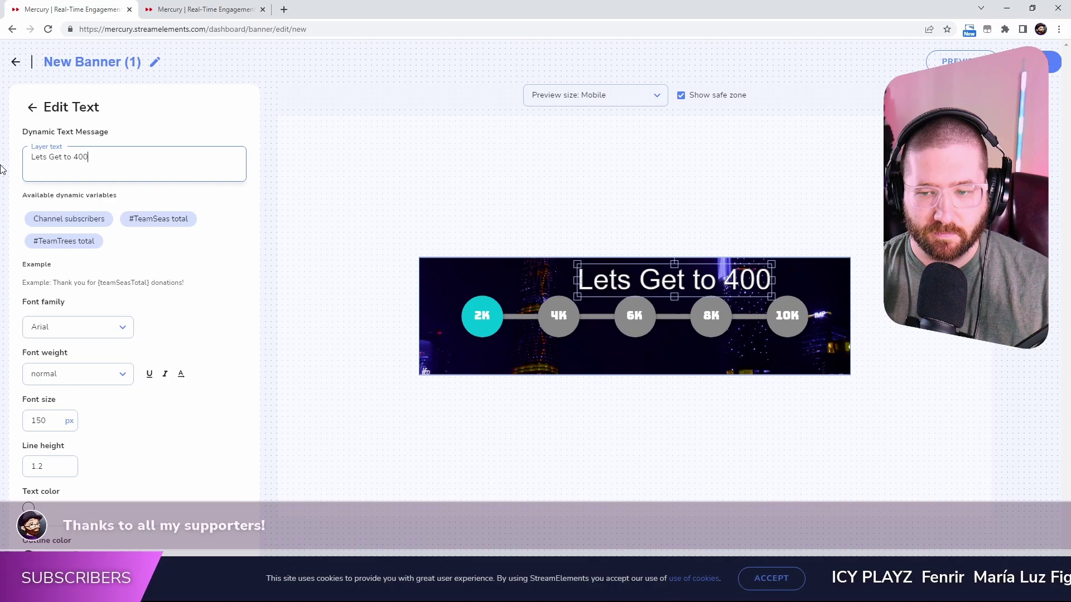
type("0 Subs!")
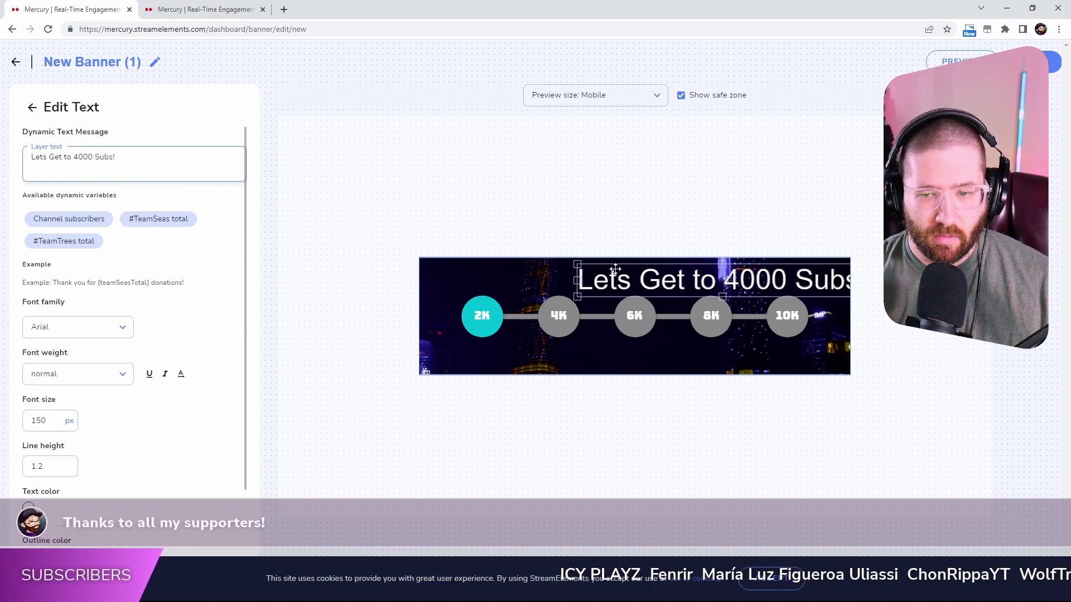
left_click_drag(620, 269, 553, 269)
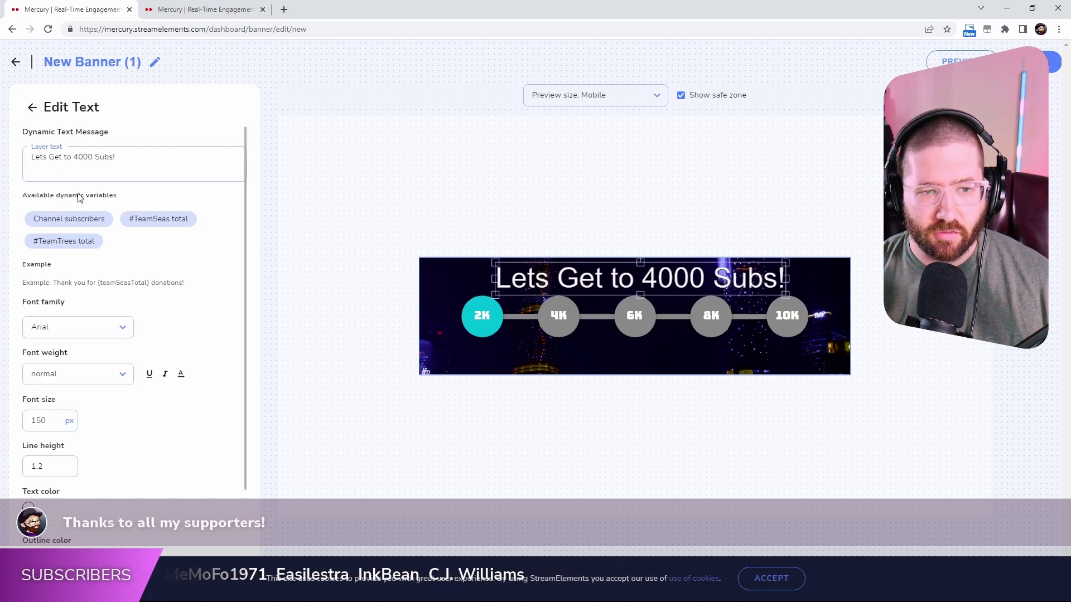
- Add a second text layer and move it below the milestone circles
left_click(32, 107)
left_click(205, 111)
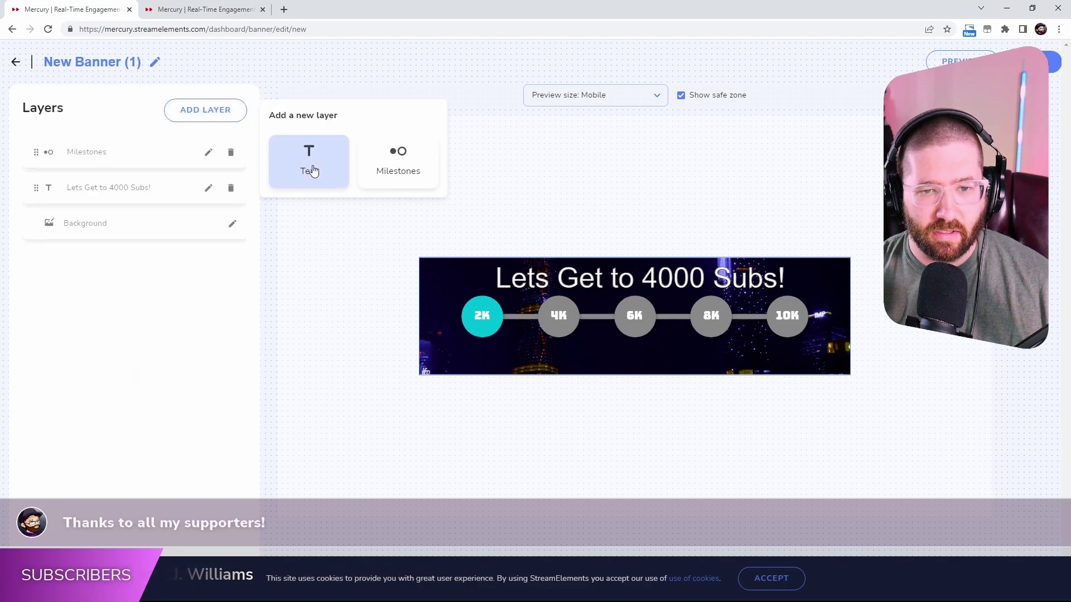
left_click(309, 166)
left_click(617, 319)
left_click_drag(617, 319, 618, 347)
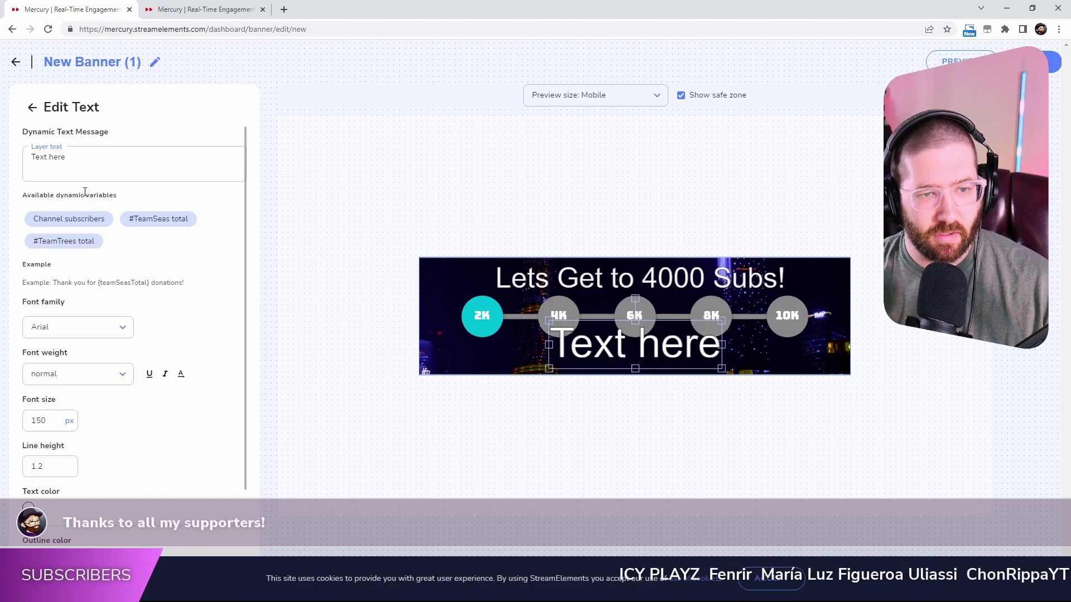
- Replace its placeholder with the channel name and centre it under the milestone bar
left_click_drag(69, 157, 5, 159)
type("GSFeare")
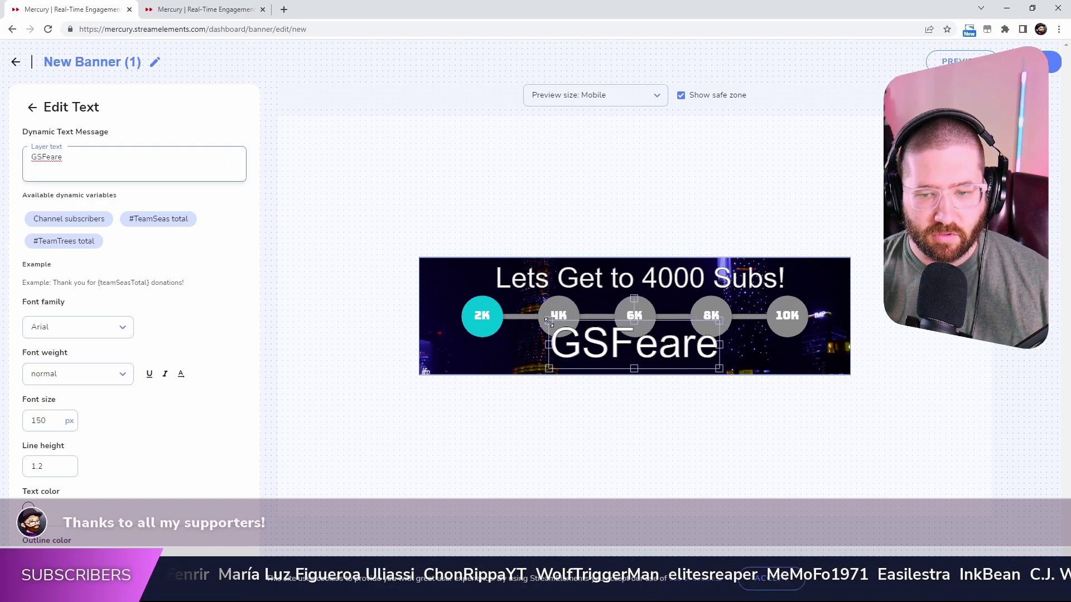
left_click_drag(563, 338, 633, 365)
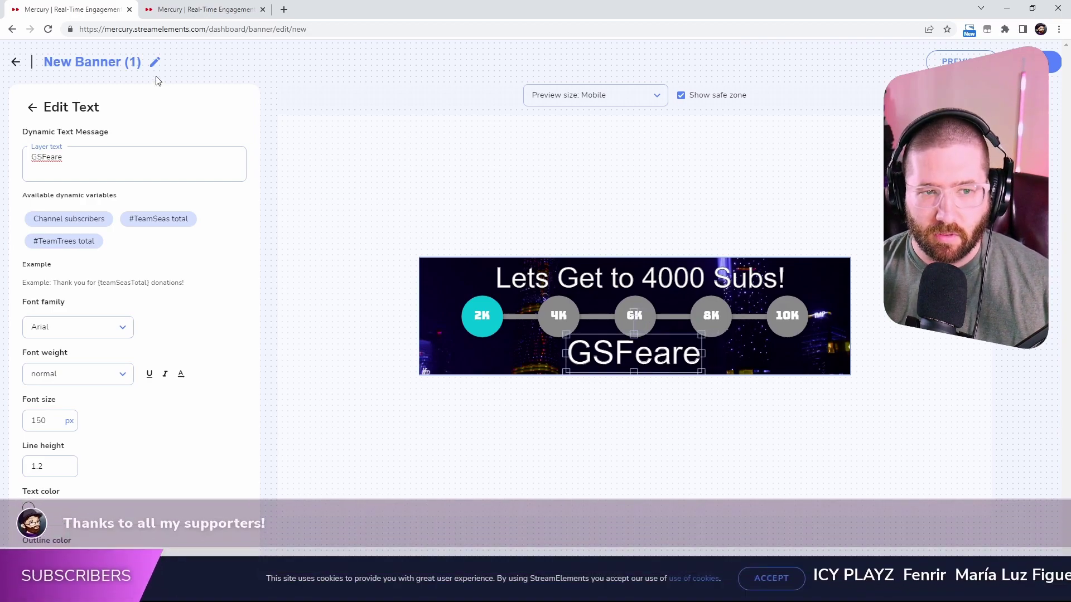
left_click(33, 107)
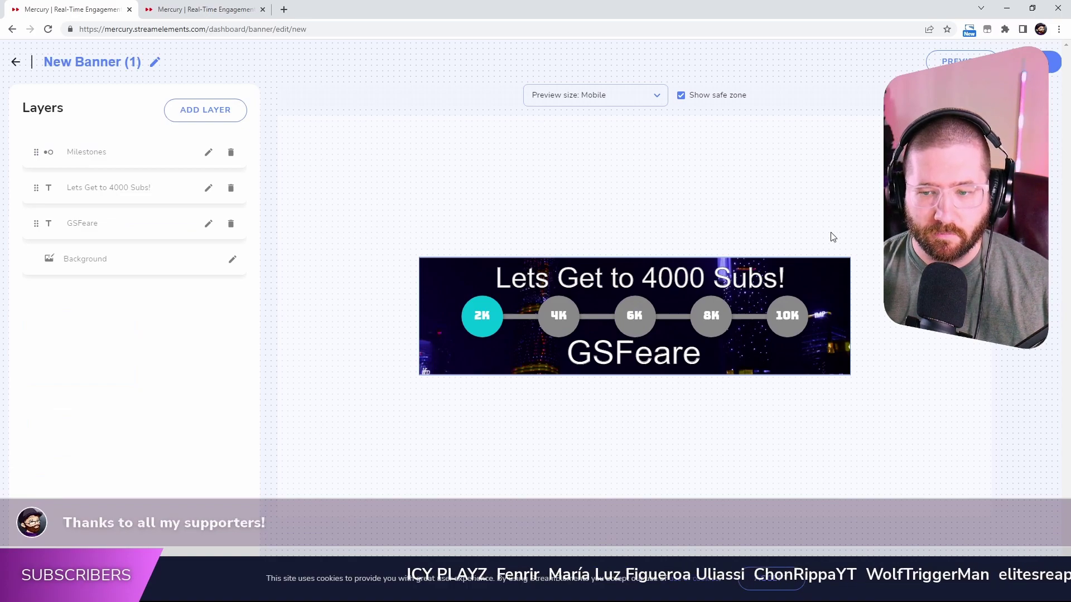
- Preview the full banner with the safe zone toggled off and on, then return to the banner list
left_click(943, 62)
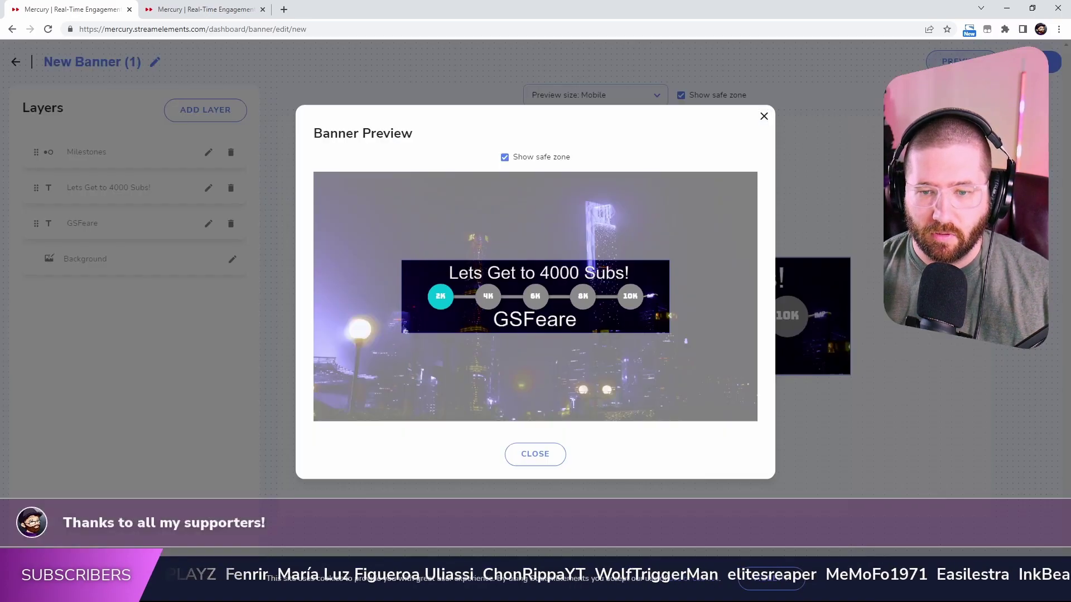
left_click(506, 159)
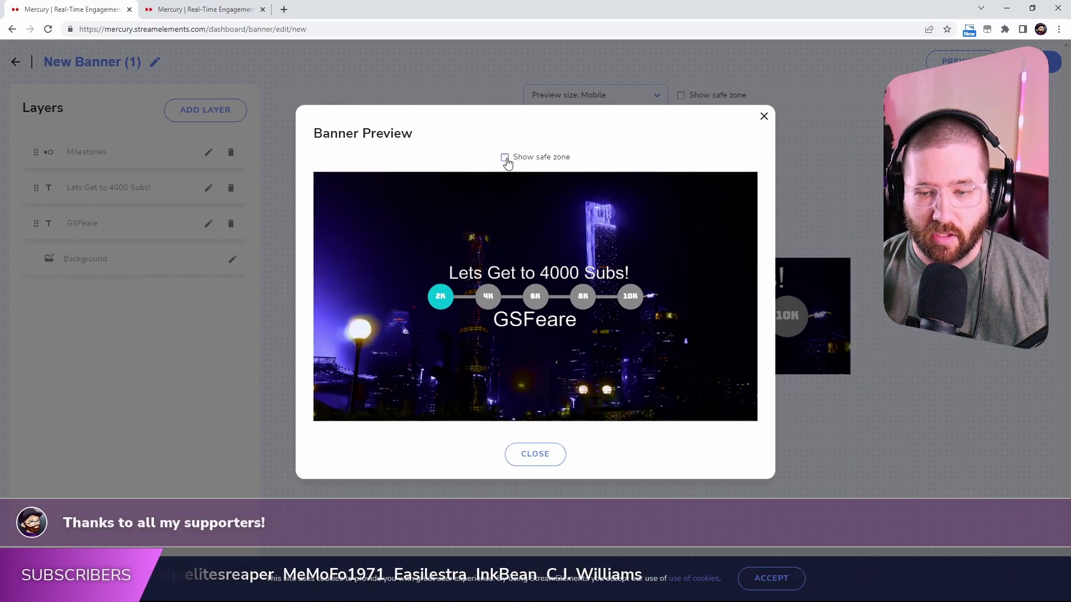
left_click(505, 158)
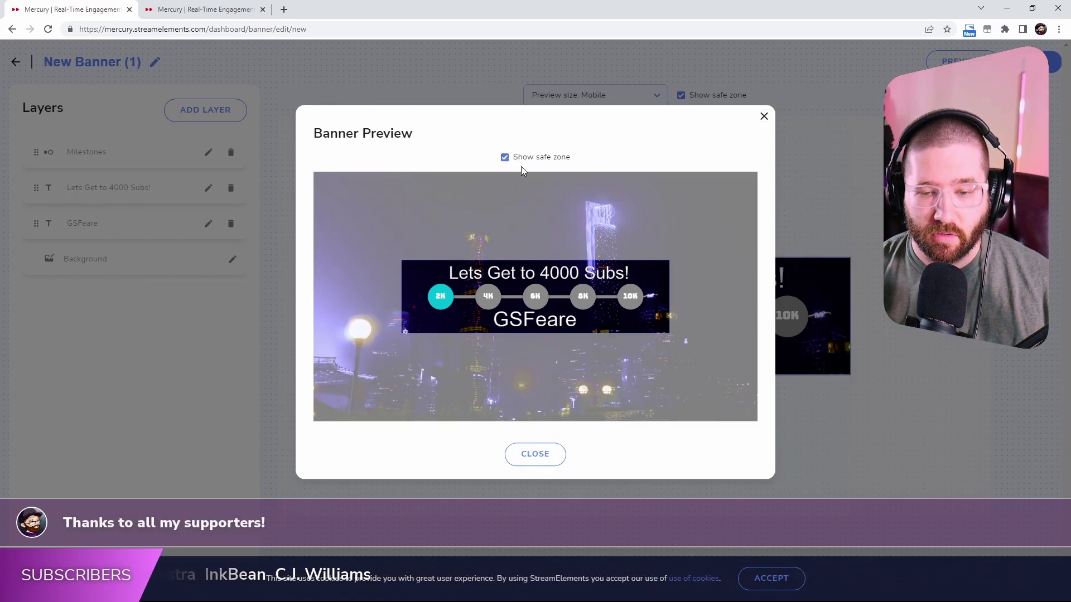
left_click(533, 454)
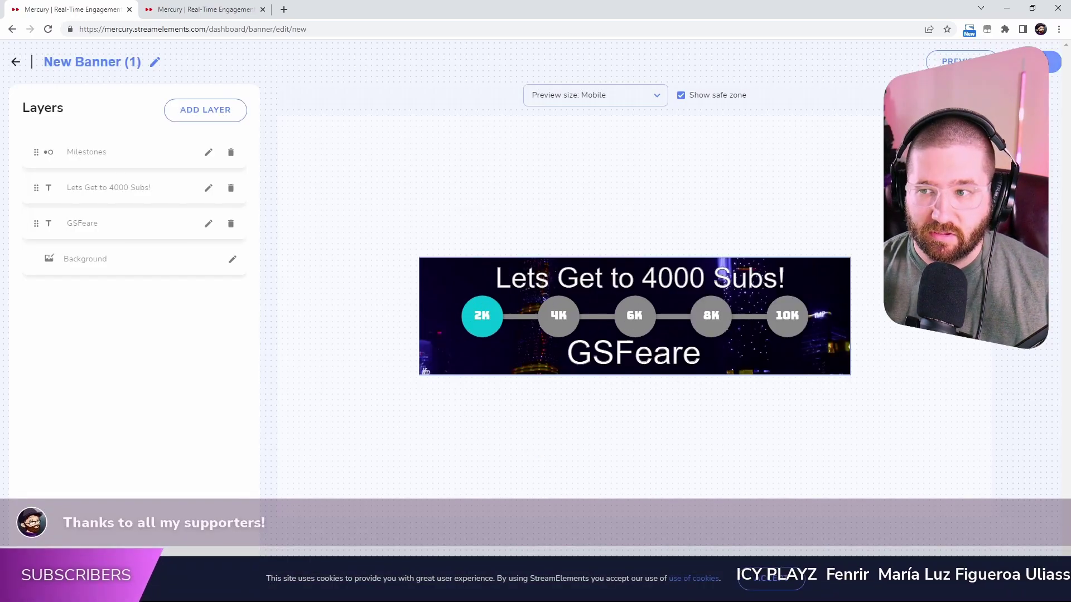
key("alt+Left")
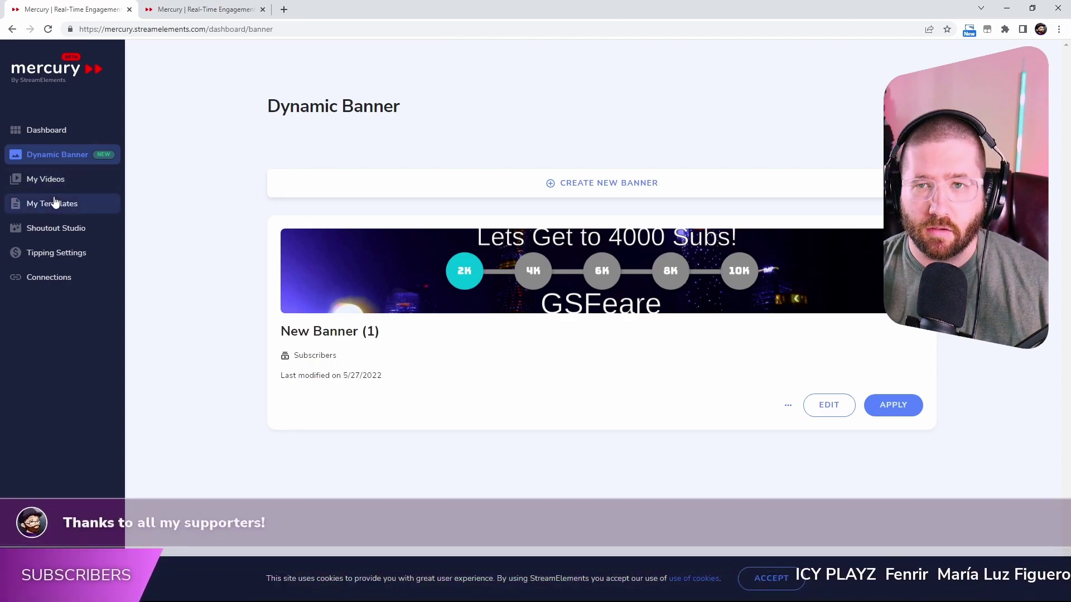
- Create a new shoutout in Shoutout Studio targeting Subscribers since last video
left_click(64, 232)
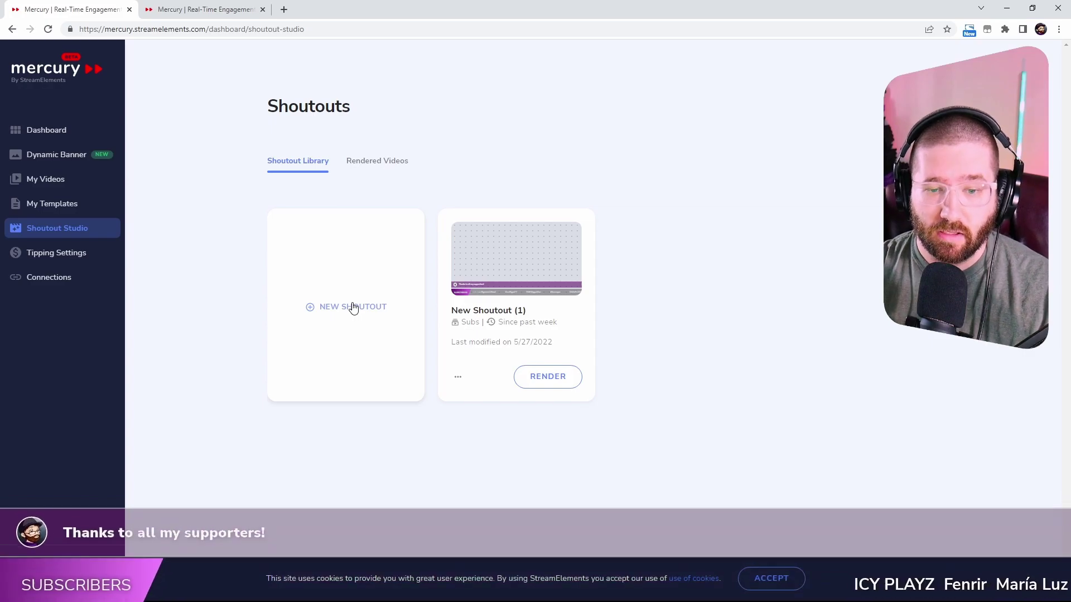
left_click(342, 304)
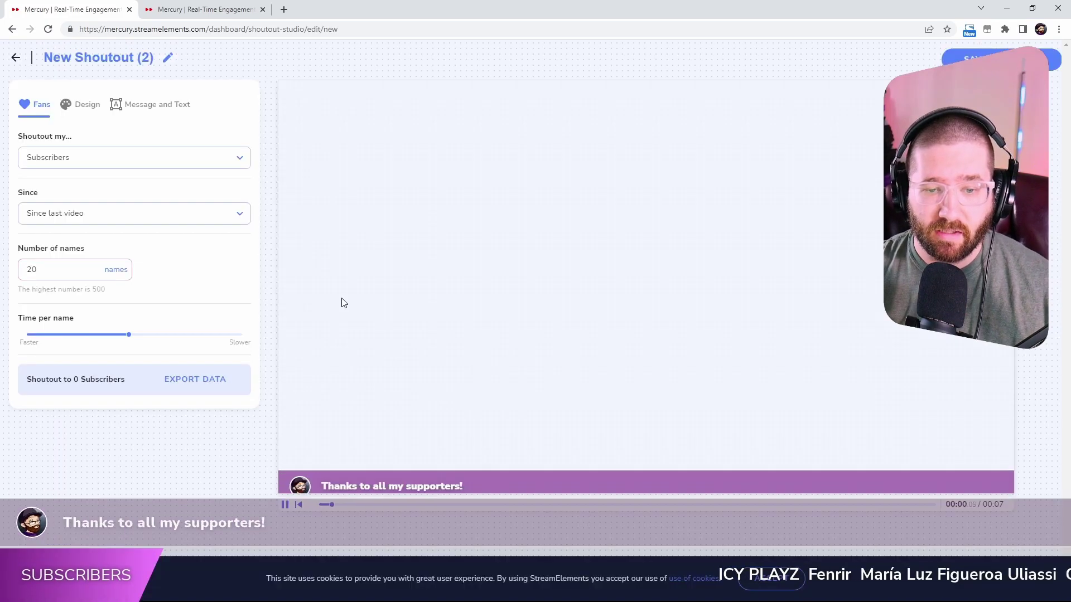
left_click(95, 157)
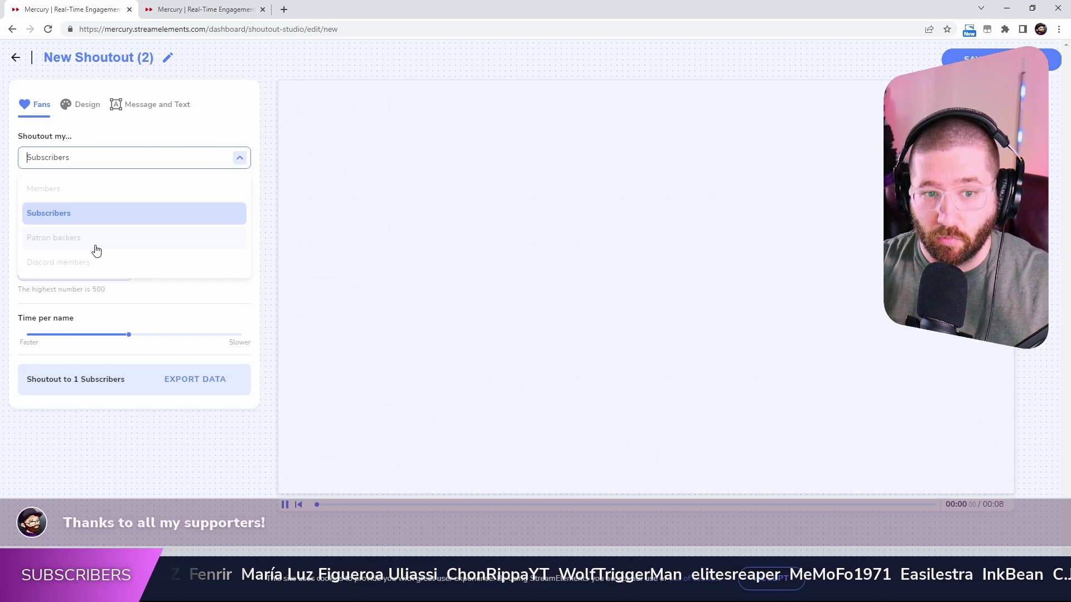
left_click(136, 447)
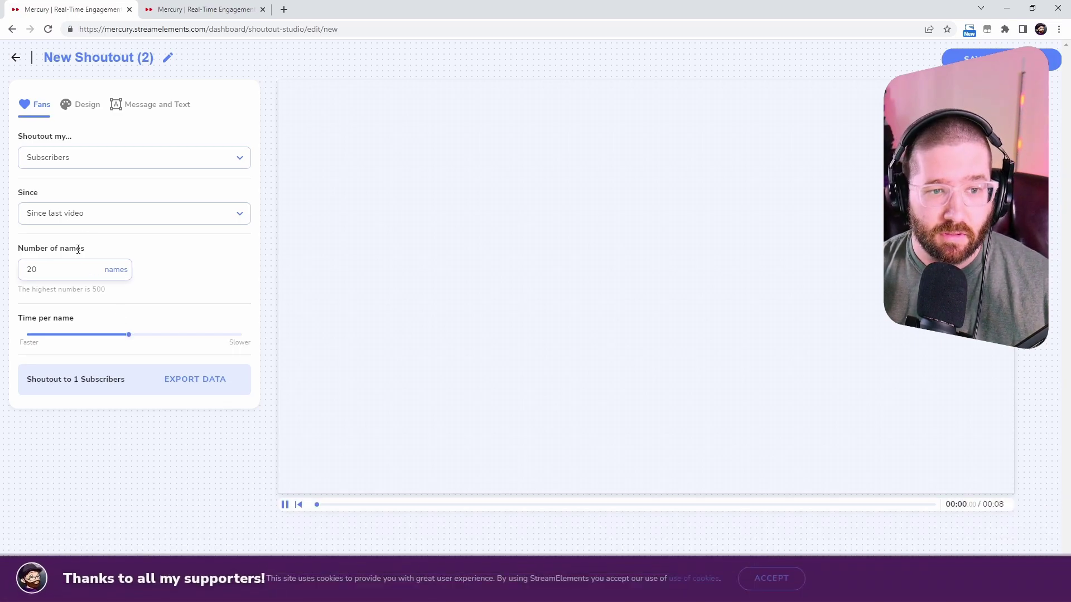
left_click(98, 212)
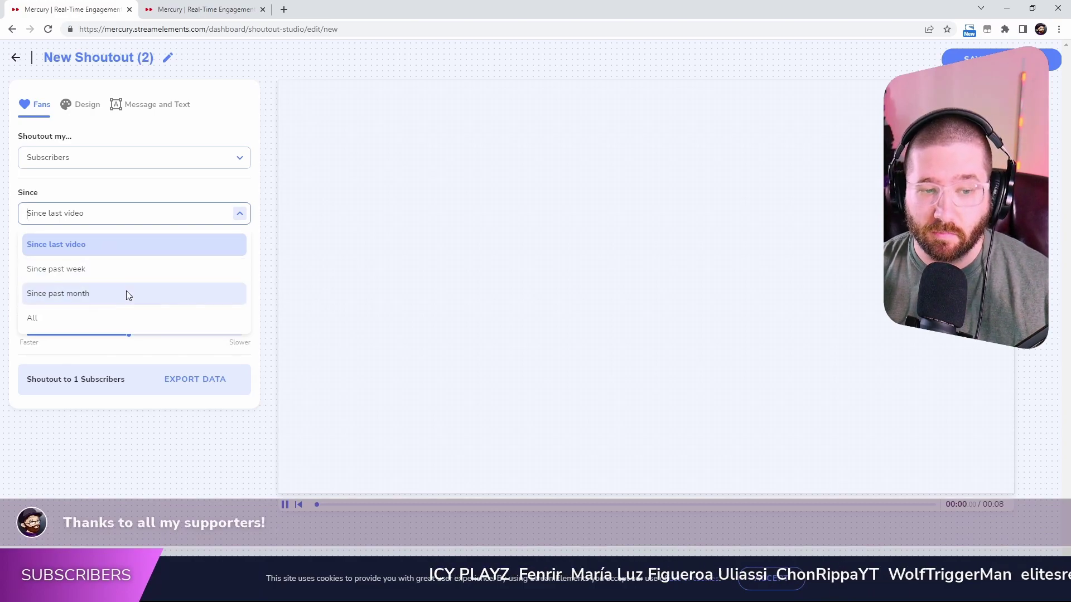
left_click(180, 429)
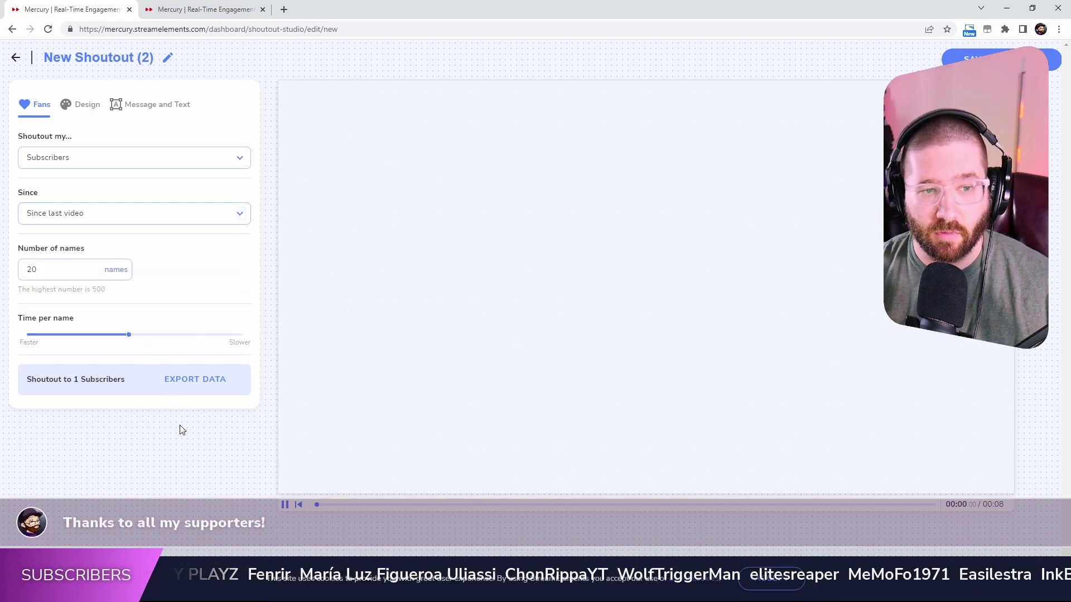
- Look through the shoutout's Design and Message and Text tabs, then return to the library
left_click(89, 106)
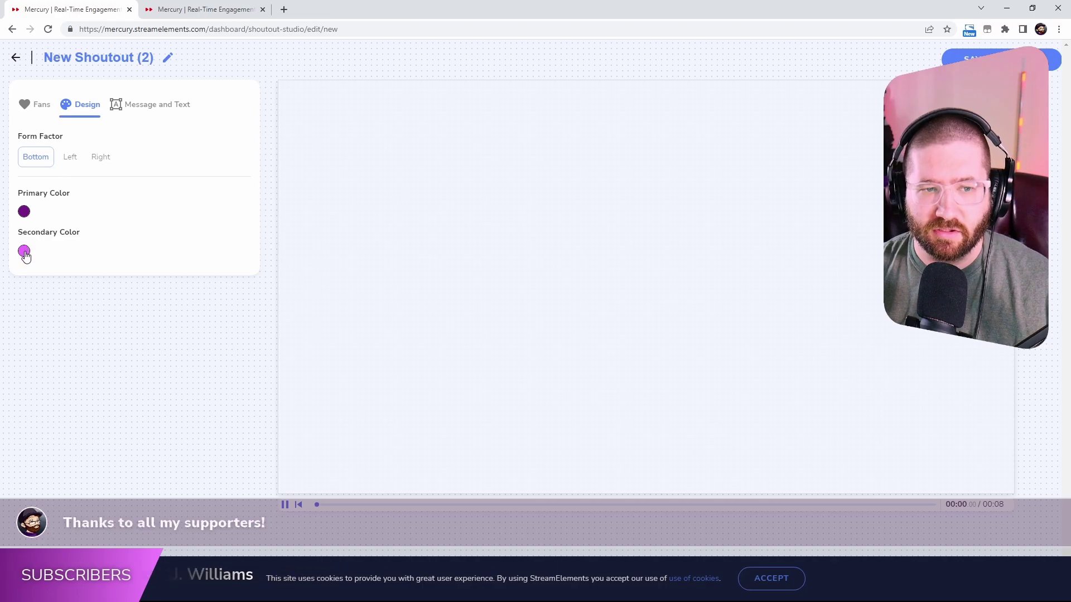
left_click(134, 112)
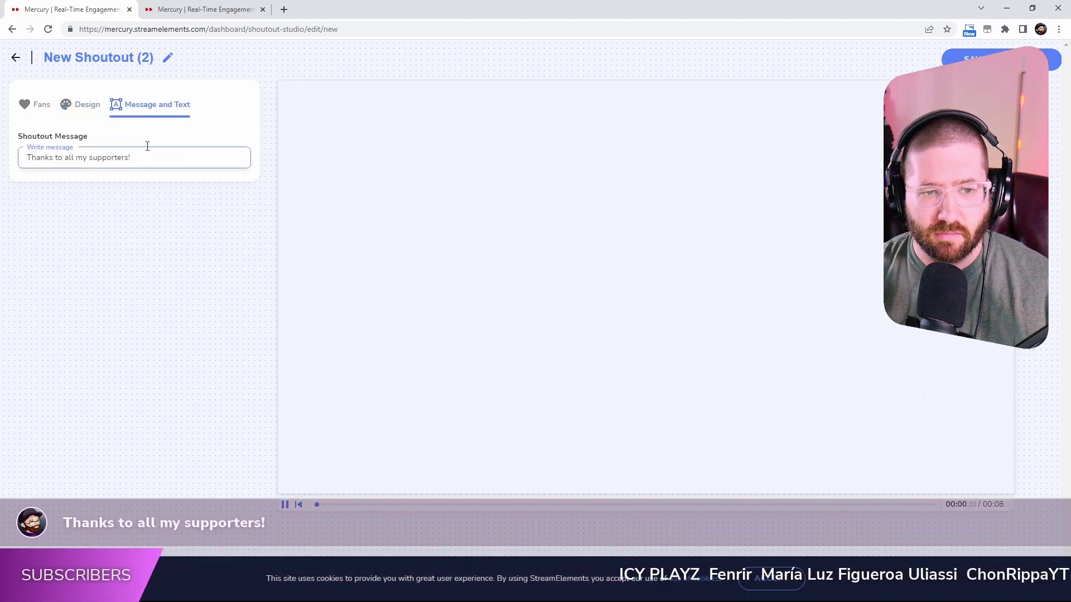
left_click(16, 58)
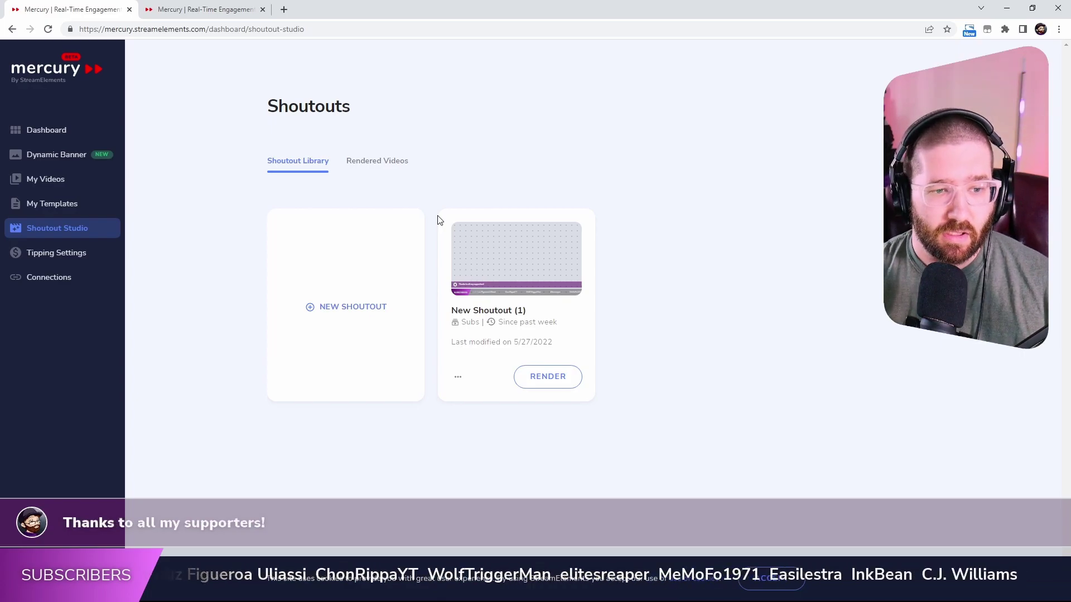
- Open Tipping Settings and go to its Connections page
left_click(75, 253)
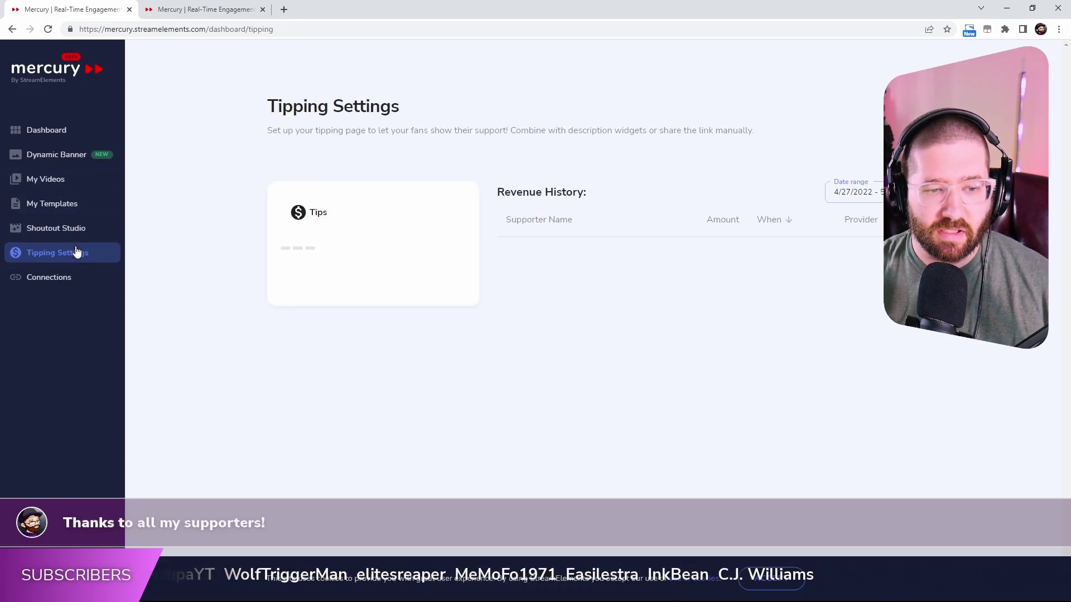
left_click(73, 280)
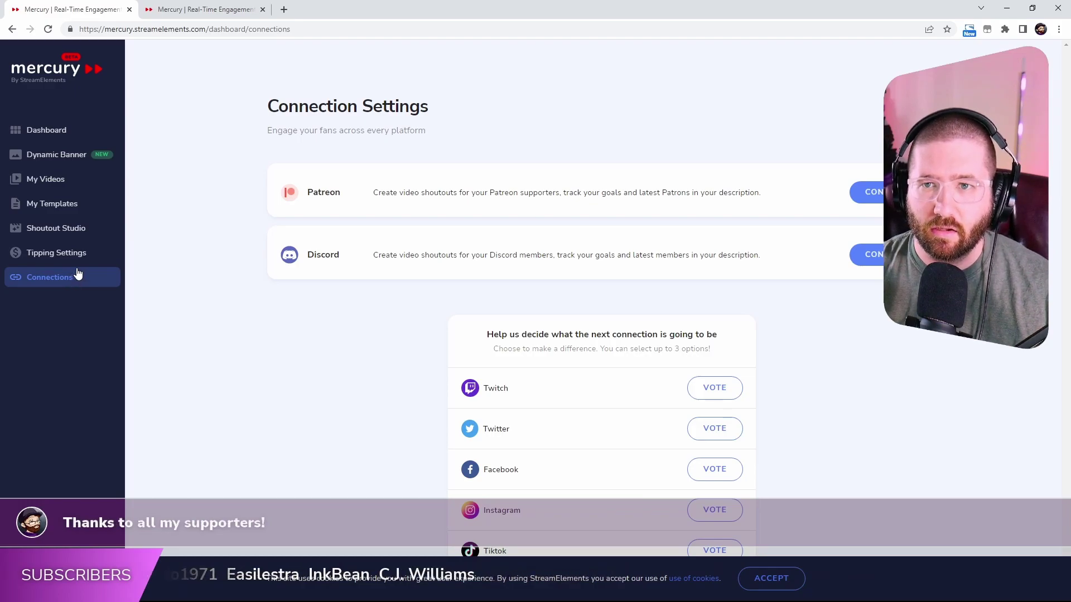